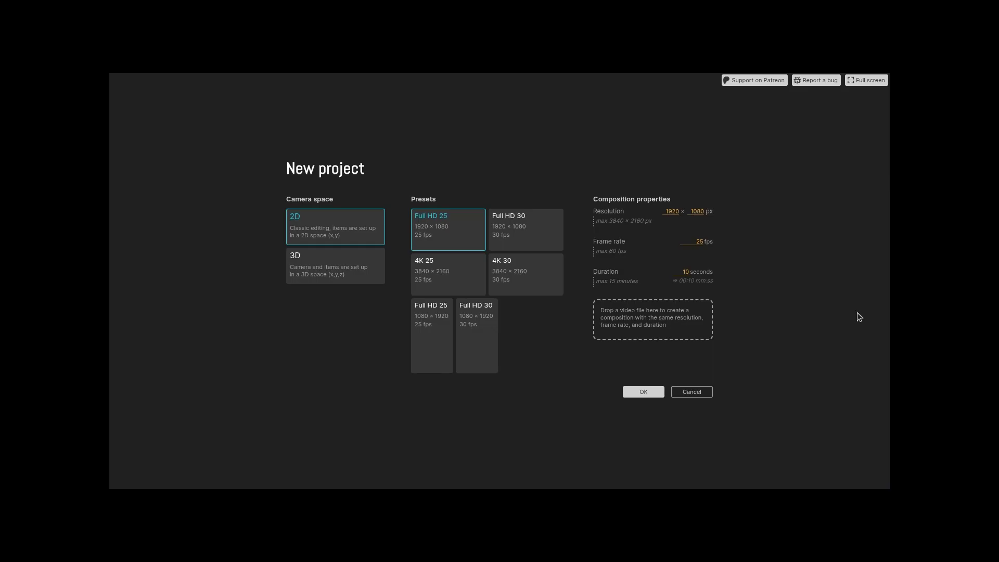
Step: Create a 2D project with the Full HD 25 preset and add a vector shape to it
left_click(643, 392)
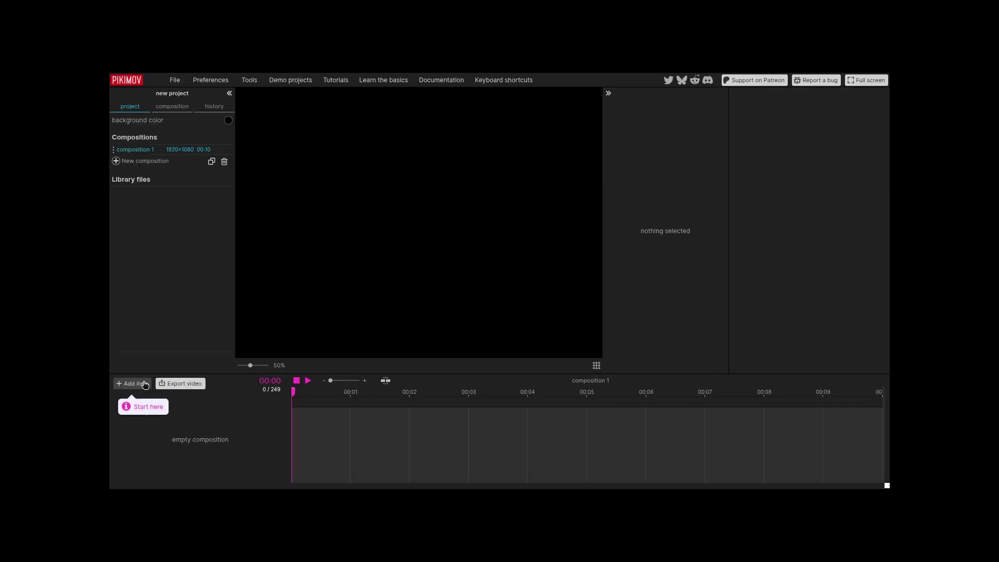
left_click(145, 385)
left_click(177, 293)
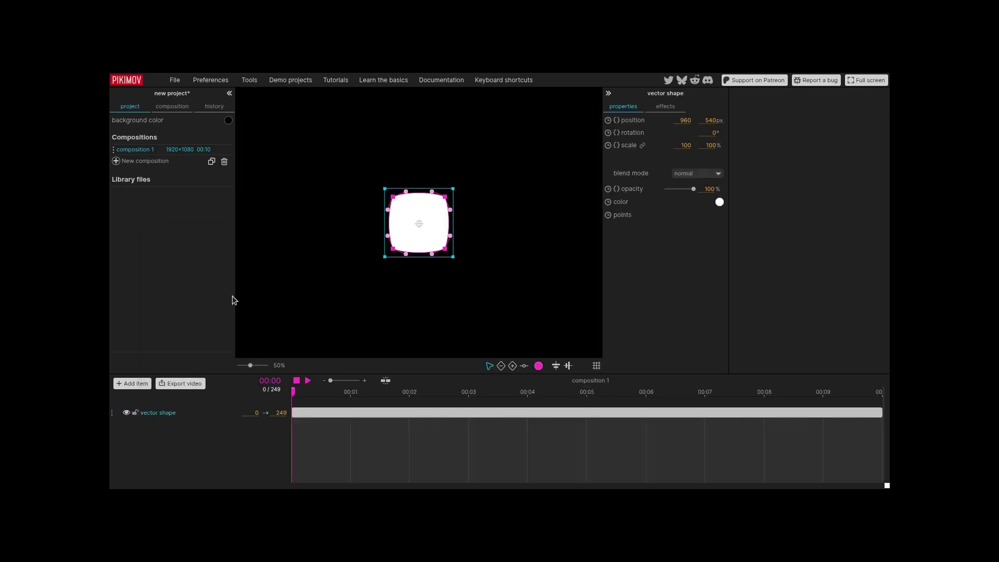
Step: Change the vector shape's fill color to a bright magenta pink
left_click(721, 203)
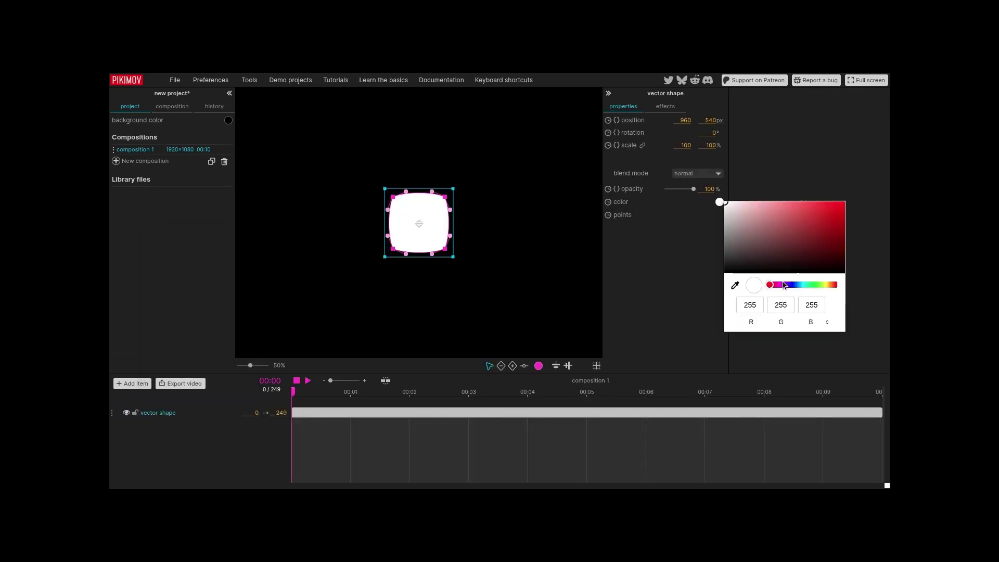
left_click_drag(818, 202, 834, 199)
key("Return")
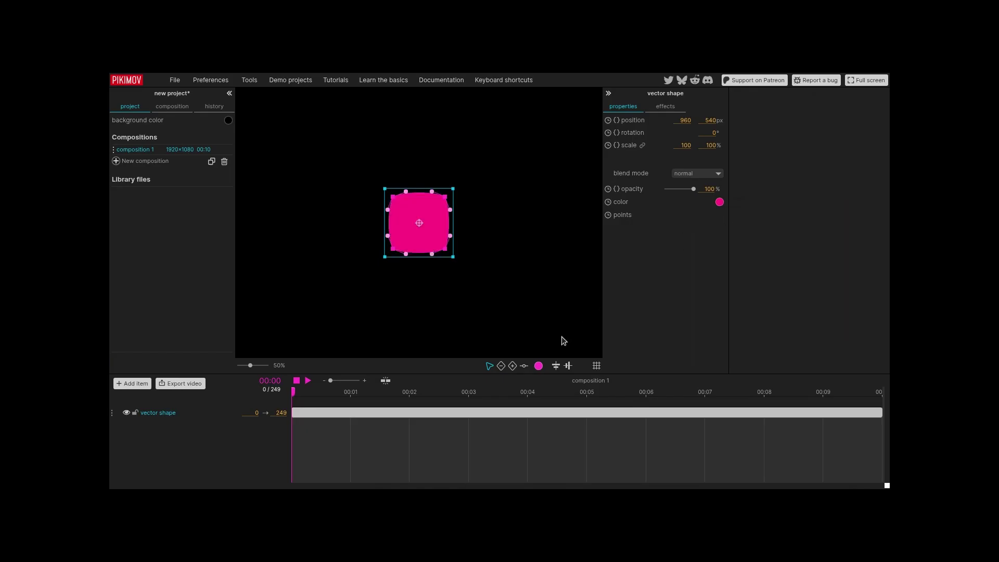
Step: Change the display color of the shape's path outline to light blue so it contrasts with the pink fill
left_click(539, 366)
left_click(619, 449)
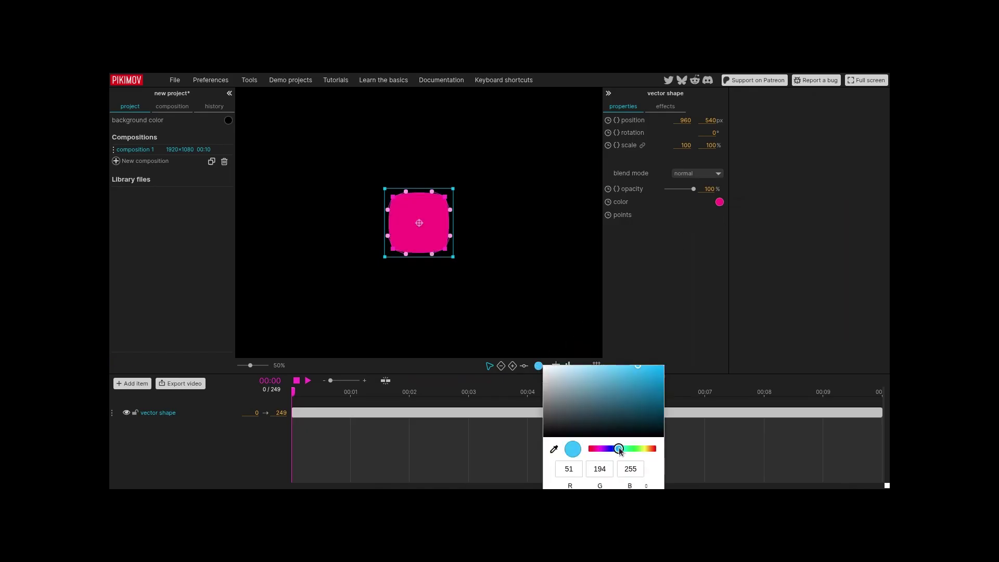
left_click_drag(646, 380, 678, 364)
left_click(686, 352)
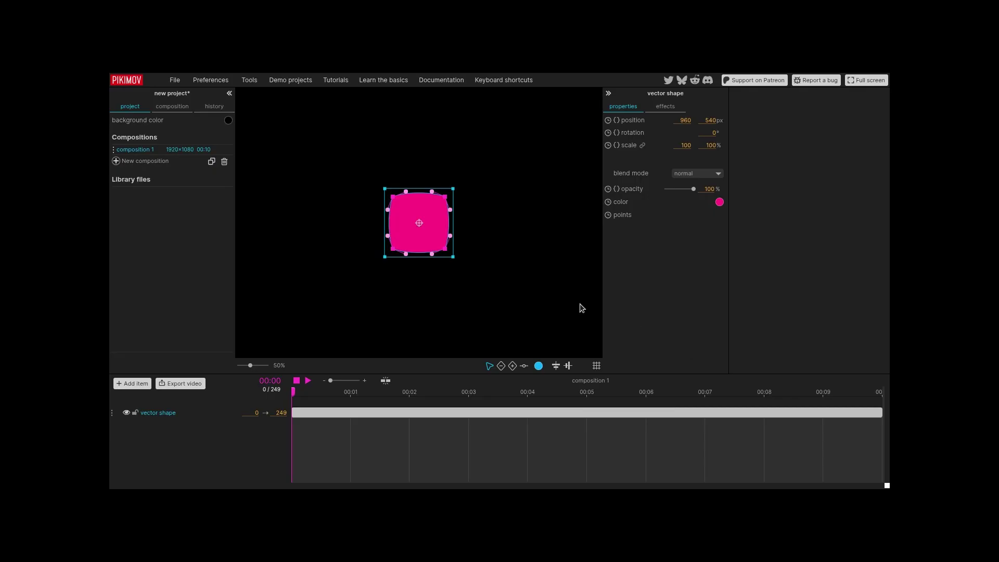
Step: Move the pink shape's four corner points to form a strawberry body, wide at the top and narrow at the bottom
left_click_drag(445, 250, 436, 291)
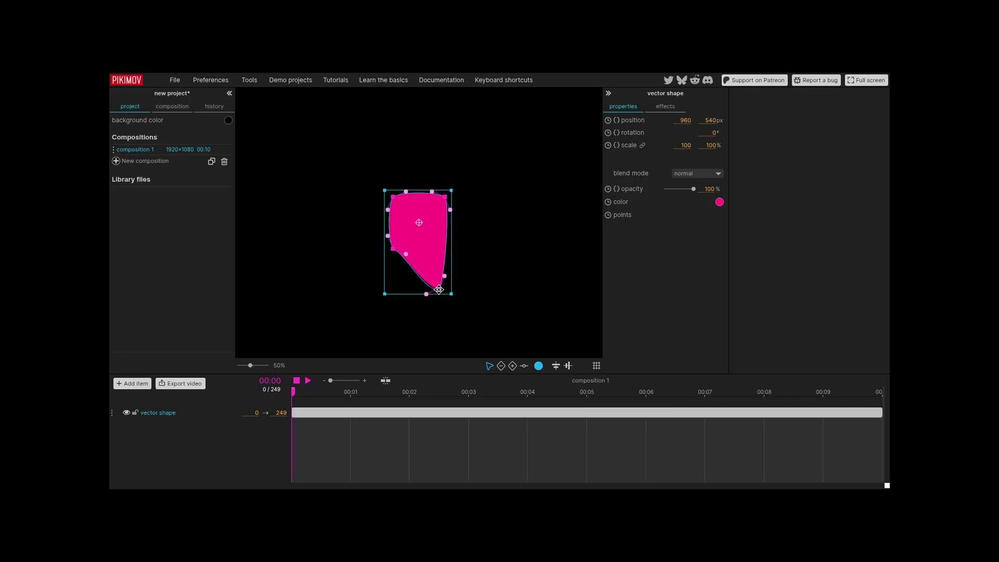
left_click_drag(393, 249, 402, 292)
left_click_drag(445, 196, 471, 199)
left_click_drag(395, 197, 398, 166)
Step: Adjust the curve handles and bottom points of the pink shape to round its shoulders and taper its tip
left_click_drag(458, 198, 471, 245)
left_click_drag(441, 276, 391, 281)
left_click_drag(356, 224, 361, 250)
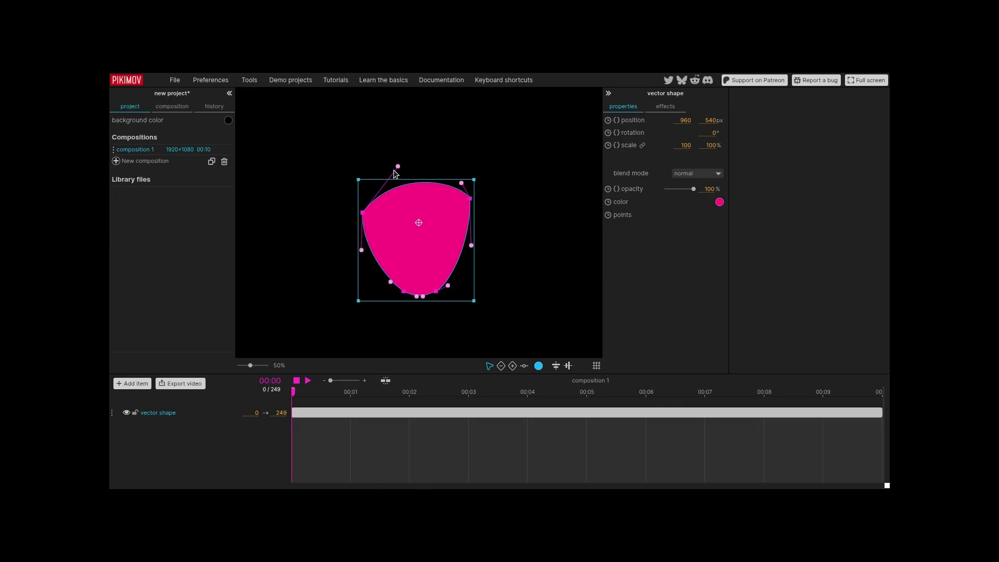
left_click_drag(397, 167, 366, 173)
left_click_drag(462, 183, 466, 172)
left_click_drag(436, 292, 404, 296)
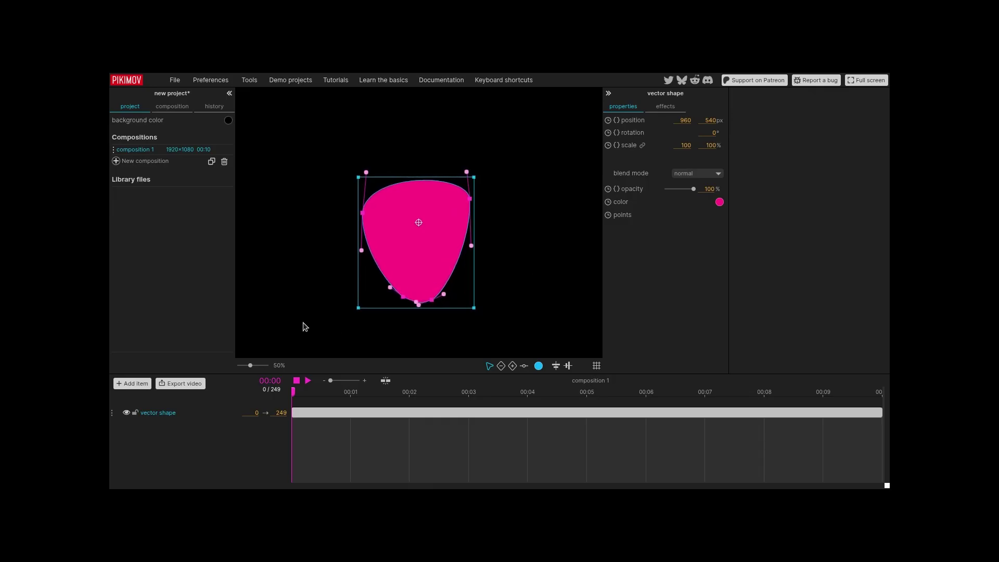
left_click(305, 327)
left_click(417, 270)
Step: Add a second vector shape at the strawberry's upper left, about 724, 374 px, and color it bright green
left_click(133, 384)
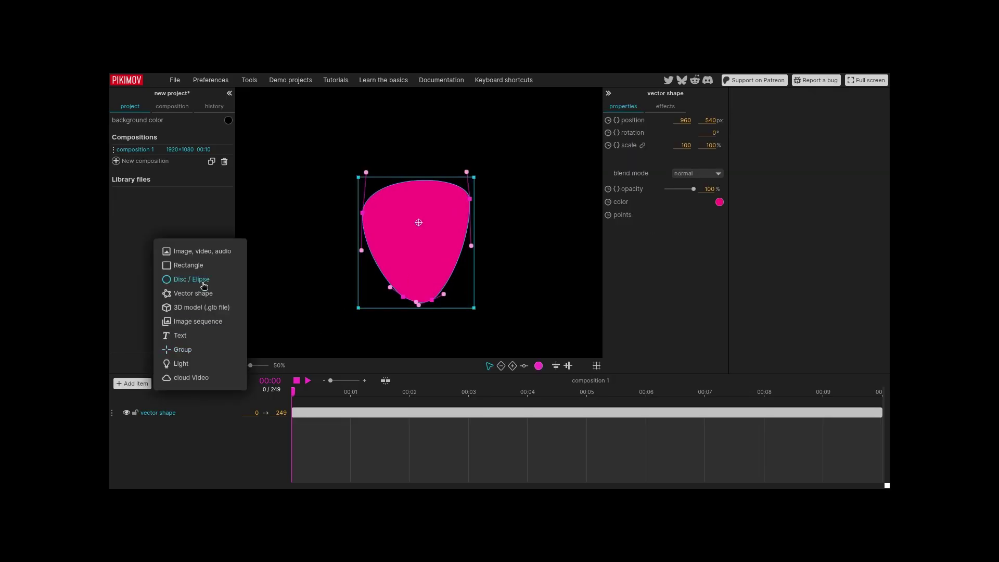
left_click(193, 294)
left_click_drag(405, 229, 344, 186)
left_click(719, 203)
left_click_drag(800, 285, 812, 285)
left_click_drag(835, 215, 839, 204)
key("Return")
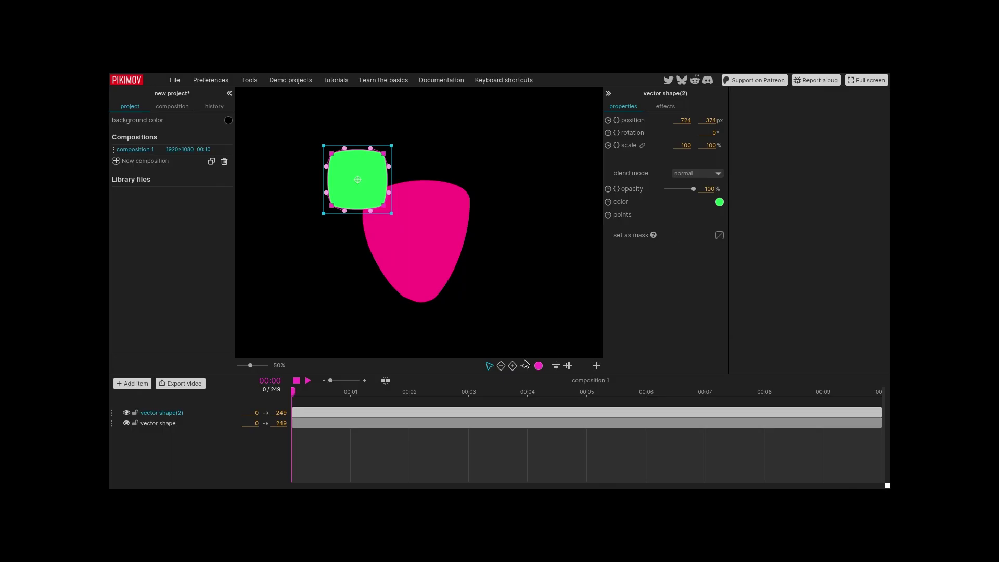
Step: Remove the green shape's upper-right point and pull its lower-right point to the strawberry's top center
left_click(502, 366)
left_click(384, 154)
left_click(489, 366)
left_click_drag(381, 206, 411, 184)
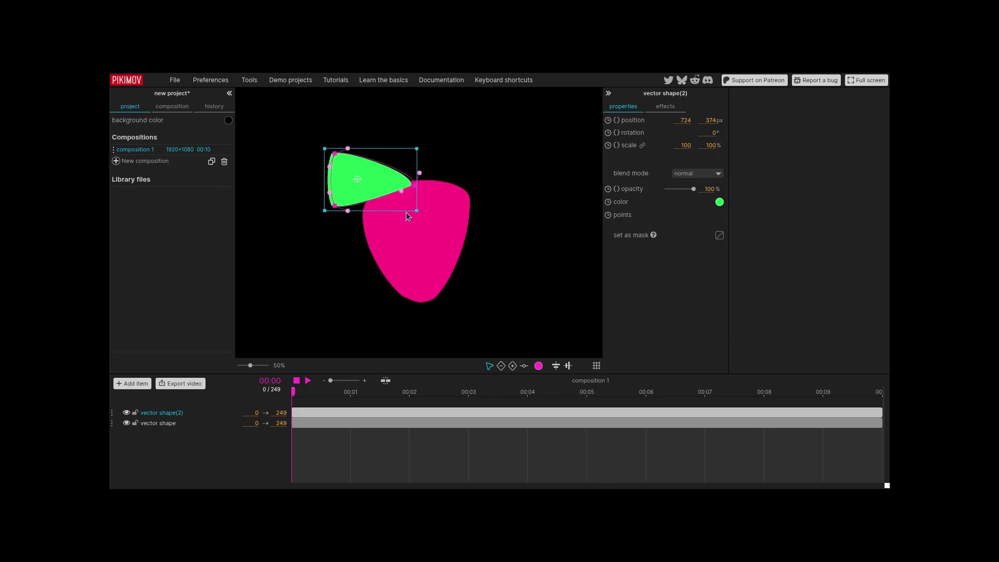
Step: Convert the green shape's right point to a sharp corner and adjust the remaining points and handles into a slim leaf
left_click(524, 366)
left_click(411, 185)
left_click(490, 367)
left_click_drag(348, 148, 372, 146)
left_click_drag(377, 184, 377, 180)
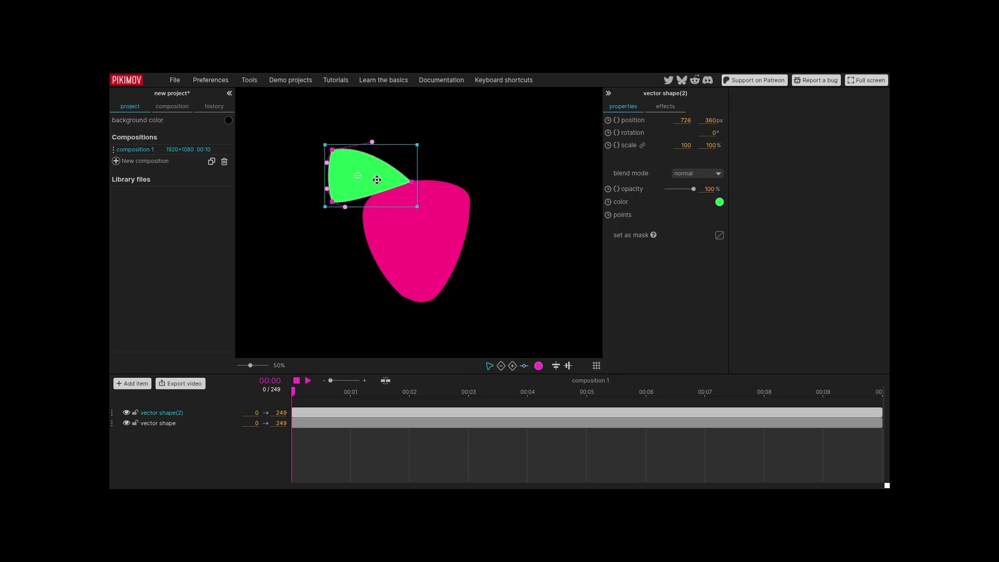
left_click(332, 150)
left_click_drag(332, 150, 339, 195)
left_click(331, 233)
Step: Duplicate the green leaf, then move and rotate one leaf so it extends right from the strawberry's top
left_click(359, 194)
key("ctrl+d")
left_click_drag(319, 161, 440, 163)
left_click_drag(367, 160, 476, 145)
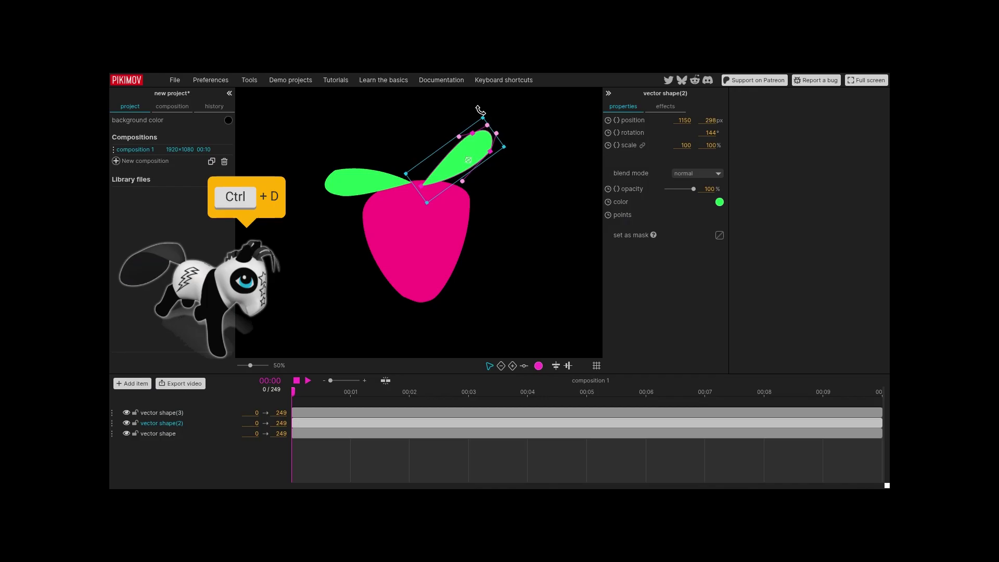
left_click_drag(479, 108, 483, 165)
Step: Duplicate the left leaf, scale one to about 64%, rotate it about 57° and stand it on the strawberry's top at about 880, 278 px
left_click(351, 185)
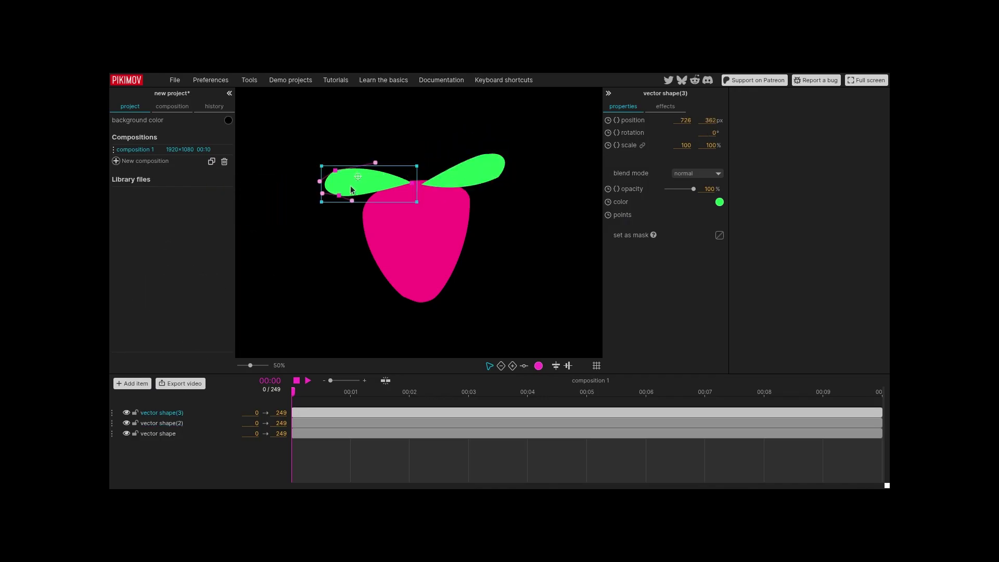
key("ctrl+d")
left_click_drag(322, 166, 394, 137)
left_click_drag(390, 178, 397, 166)
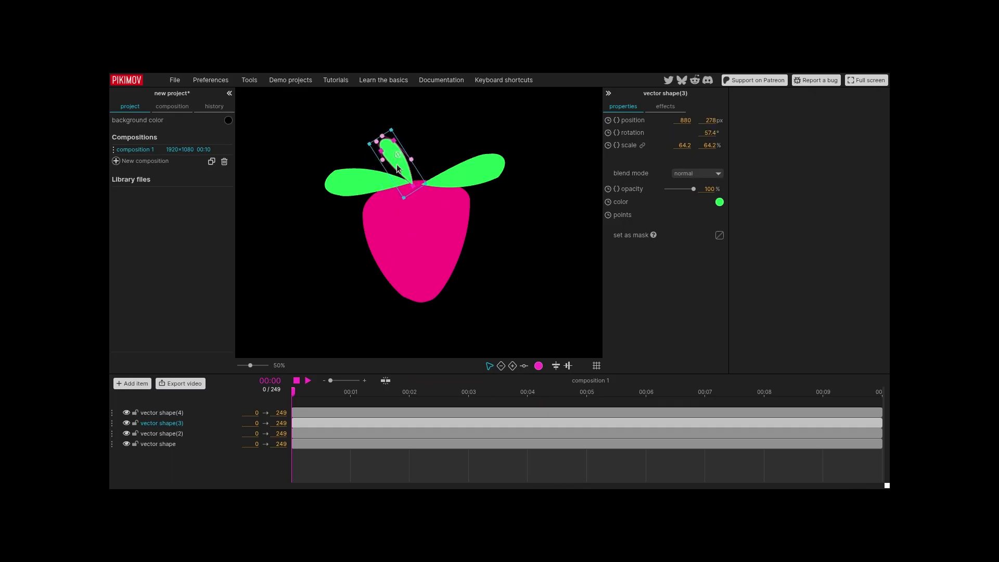
Step: Duplicate the small upright leaf and rotate it to lean toward the right leaf
key("ctrl+d")
left_click_drag(390, 125, 433, 147)
left_click(495, 238)
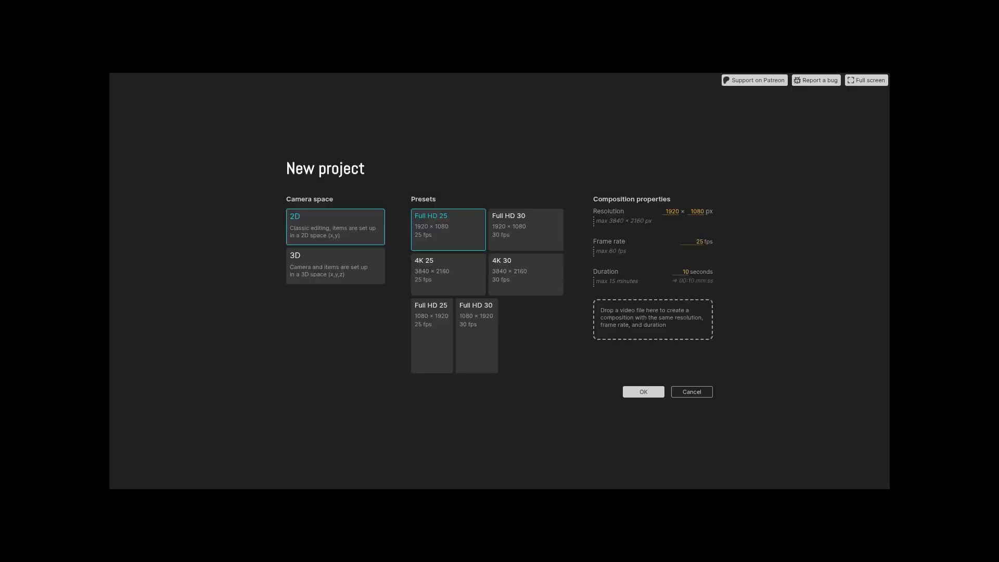
Step: Create a new 2D Full HD 25 project and import the lantern video 10746313-hd_1920_1080_, matching the composition to its length
left_click(630, 391)
left_click(126, 385)
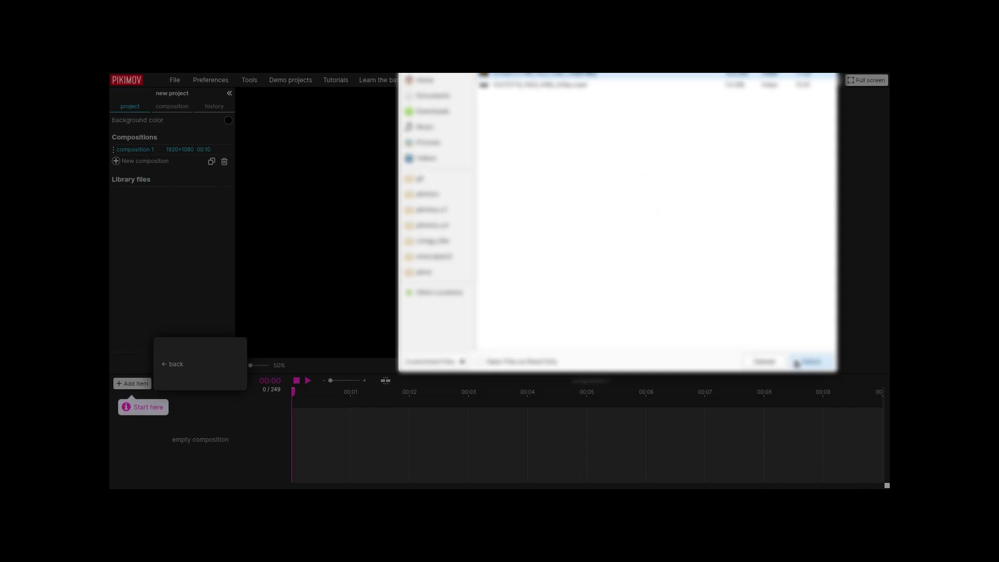
left_click(812, 361)
left_click(487, 311)
Step: Set the composition duration to 5 seconds
left_click(175, 107)
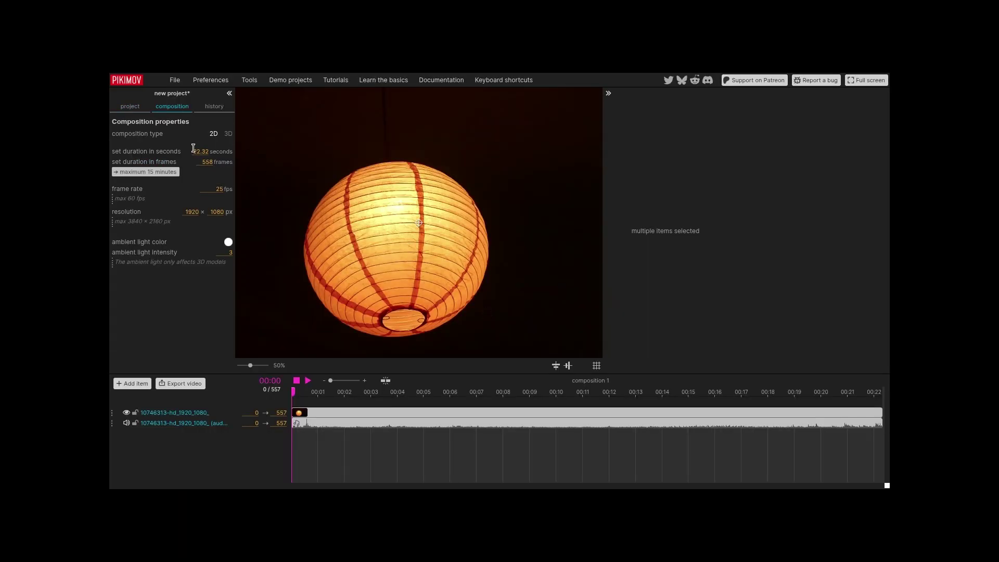
left_click(193, 149)
type("5")
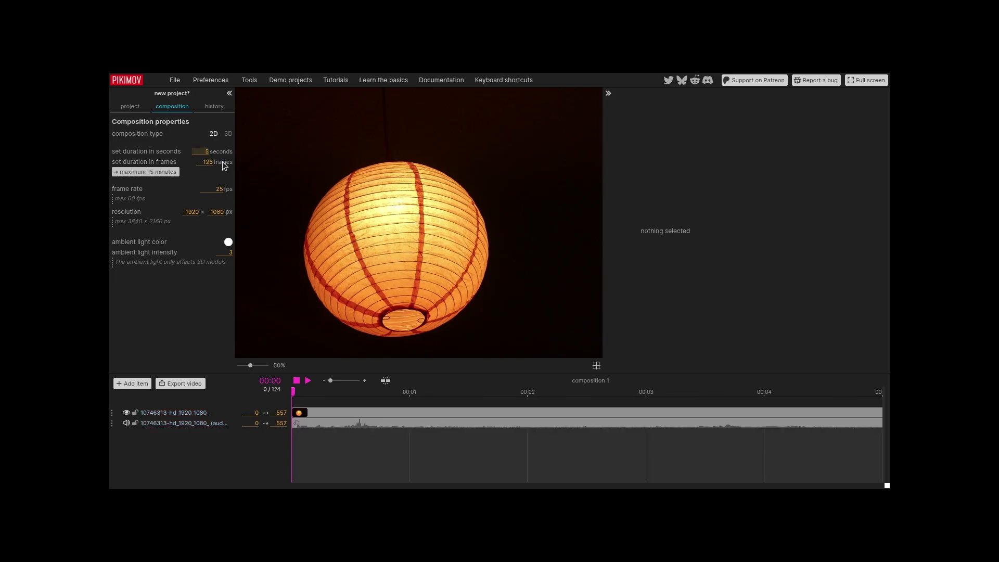
Step: Delete the lantern video's audio track and play the composition
left_click(149, 425)
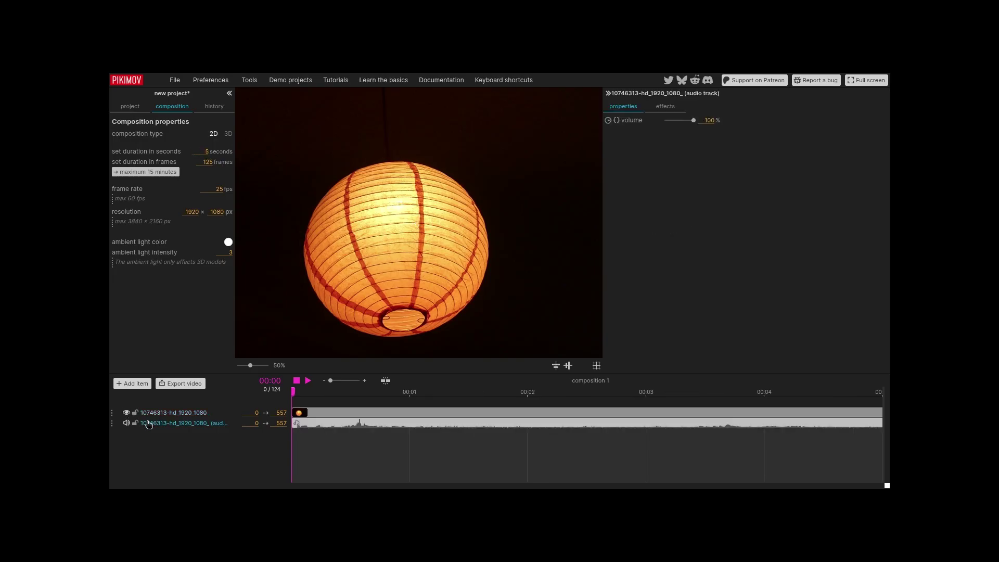
key("Delete")
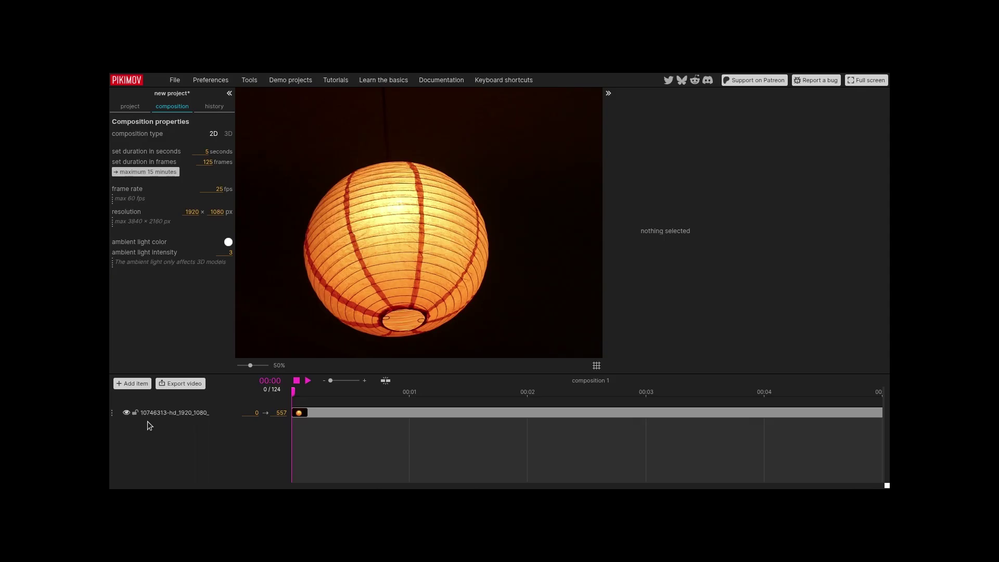
left_click(309, 383)
Step: Import the city video 14370716_1920_1080_24f and place its layer below the lantern video
left_click(127, 383)
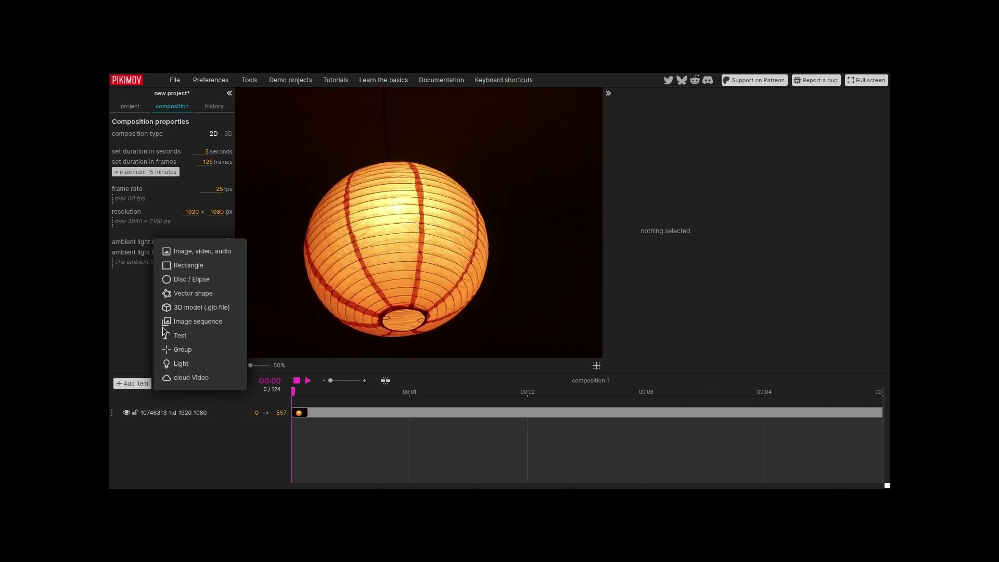
left_click(193, 252)
left_click(525, 86)
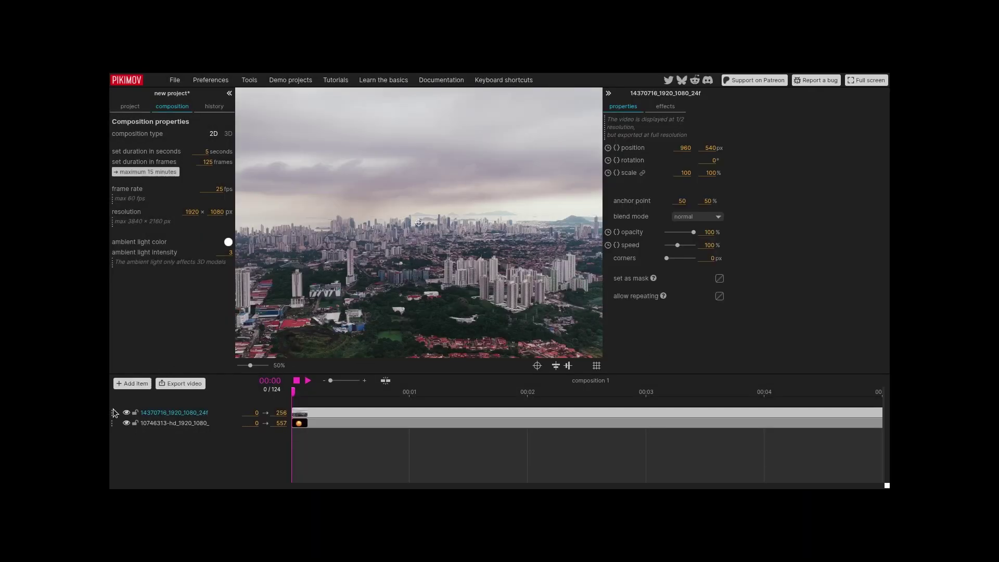
left_click_drag(113, 413, 121, 439)
Step: Add a vector shape above the lantern video and set its opacity to 0%
left_click(123, 388)
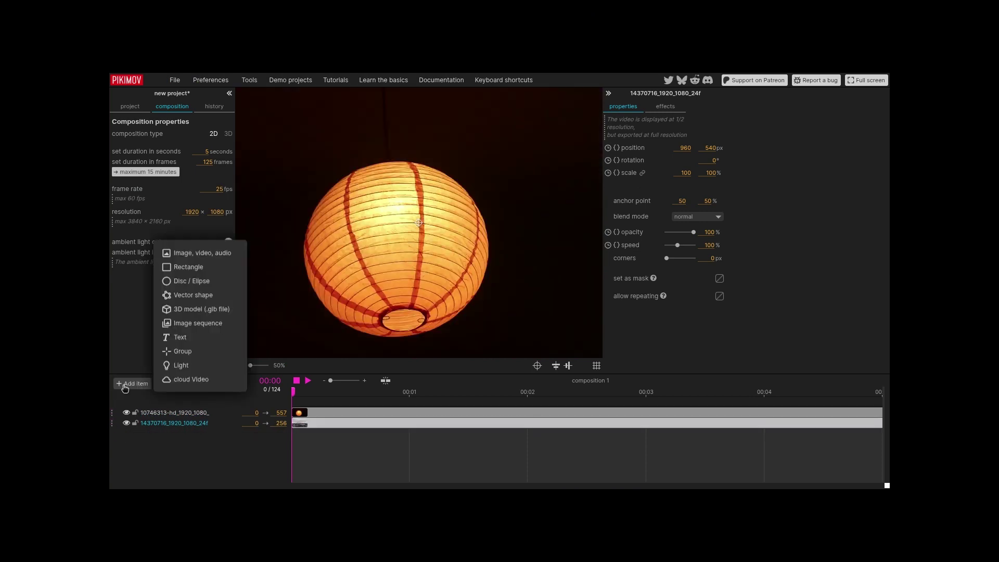
left_click(193, 293)
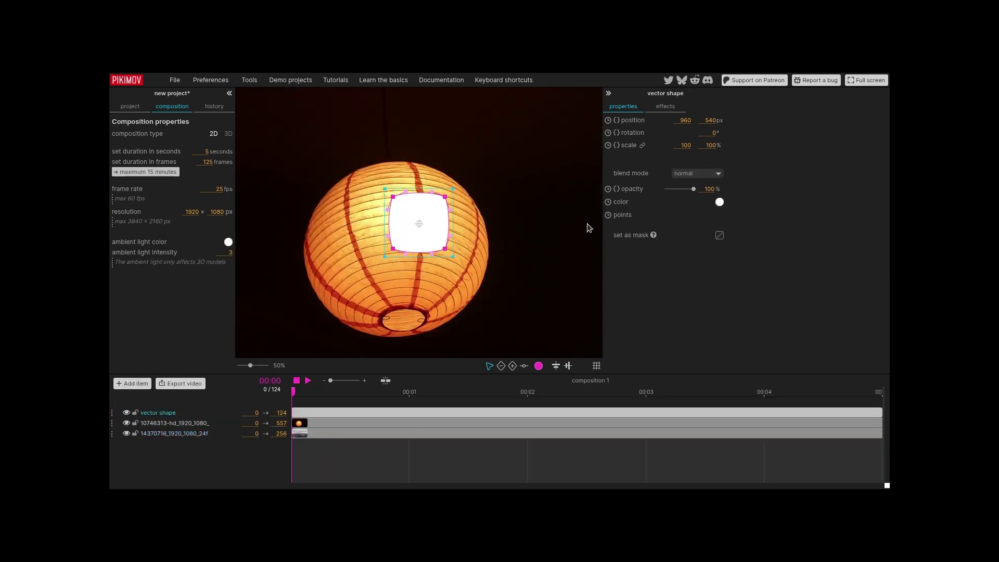
left_click_drag(694, 191, 667, 190)
Step: Change the display color of the vector shape's path outline to white
left_click(538, 366)
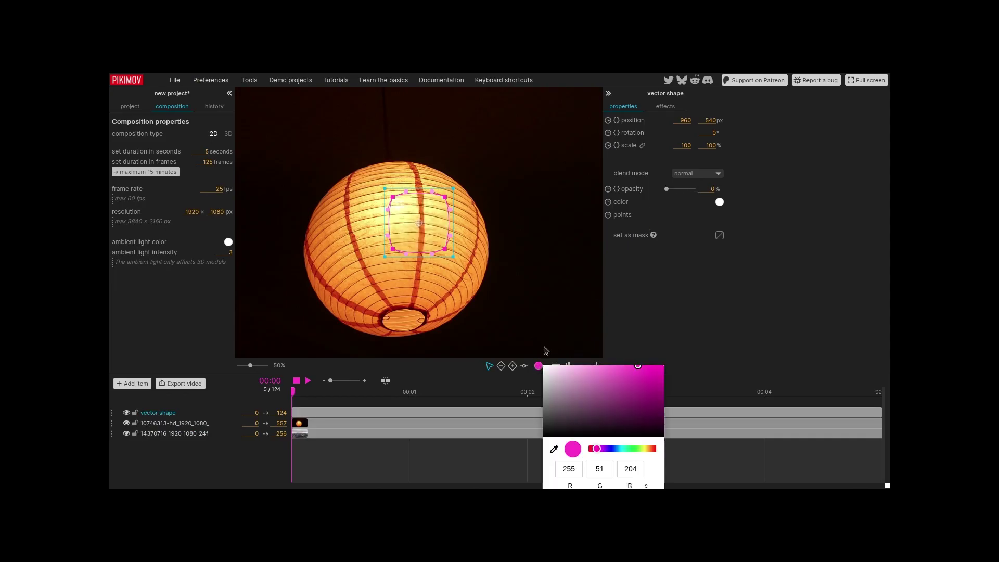
left_click_drag(562, 368, 534, 359)
left_click(556, 327)
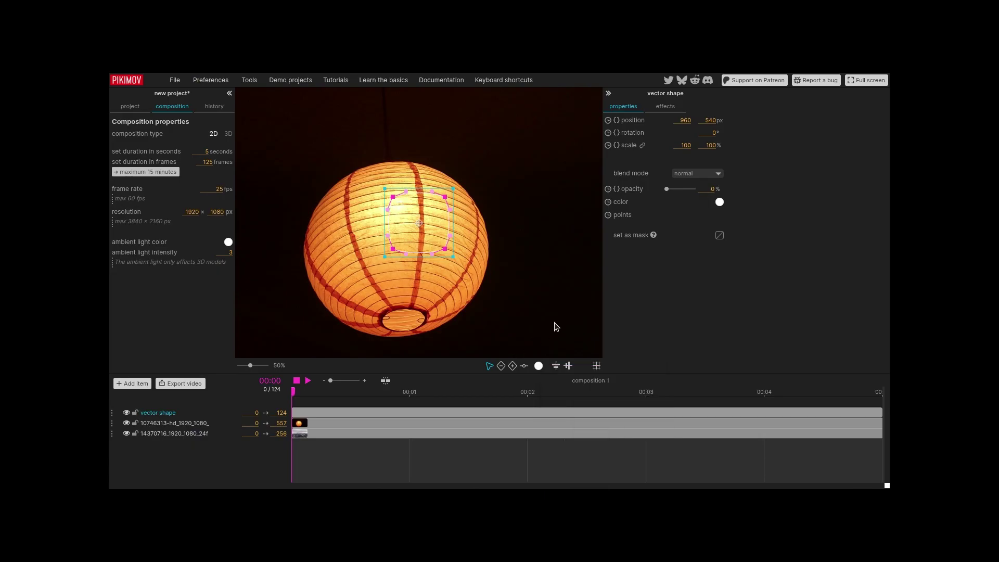
Step: Move the vector shape's four points and curve handles so its path follows the lantern's round outline
left_click_drag(446, 248, 453, 319)
left_click_drag(393, 248, 332, 314)
left_click_drag(393, 197, 339, 180)
left_click_drag(445, 196, 413, 144)
mouse_move(352, 174)
left_mouse_down()
mouse_move(358, 167)
mouse_move(271, 244)
mouse_move(335, 182)
left_mouse_up()
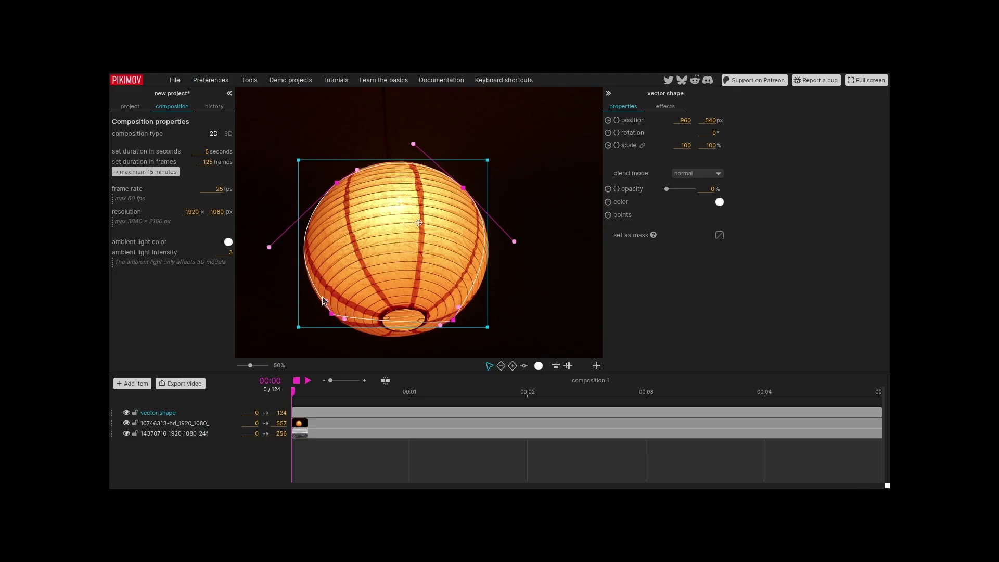
left_click_drag(326, 303, 323, 303)
left_click_drag(458, 307, 392, 354)
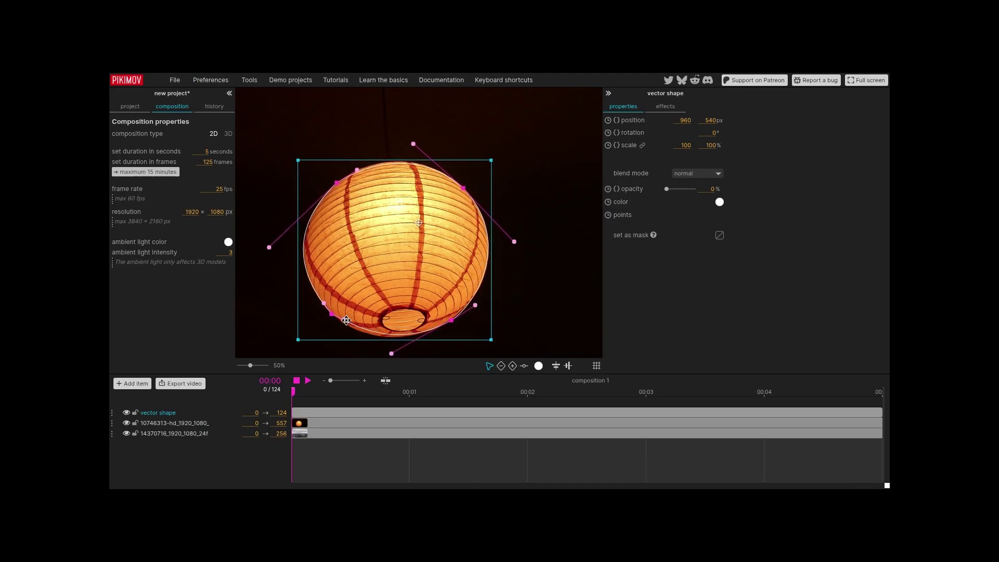
left_click_drag(346, 320, 345, 328)
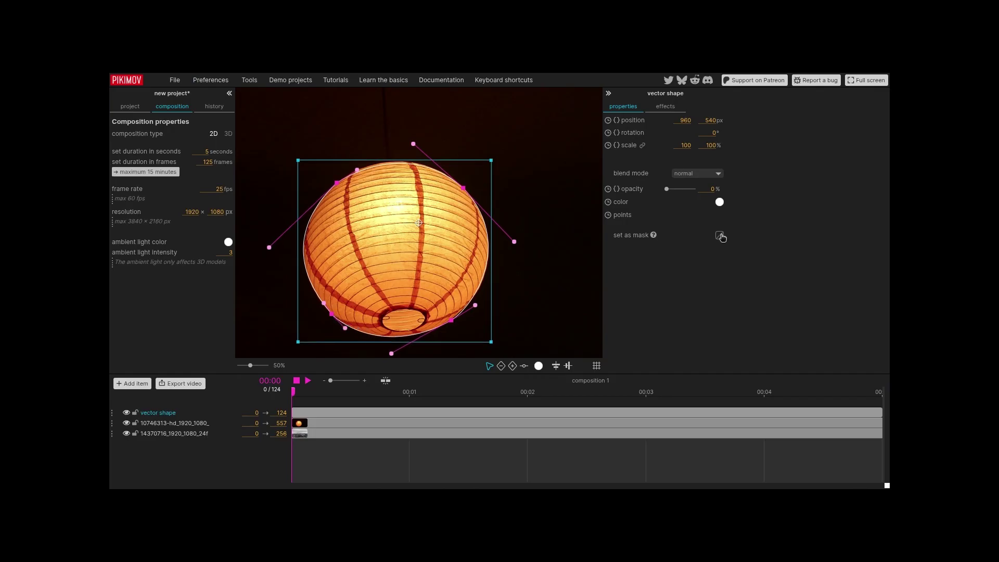
Step: Set the vector shape's opacity to 100% and use it as an alpha mask on the lantern video
left_click(720, 236)
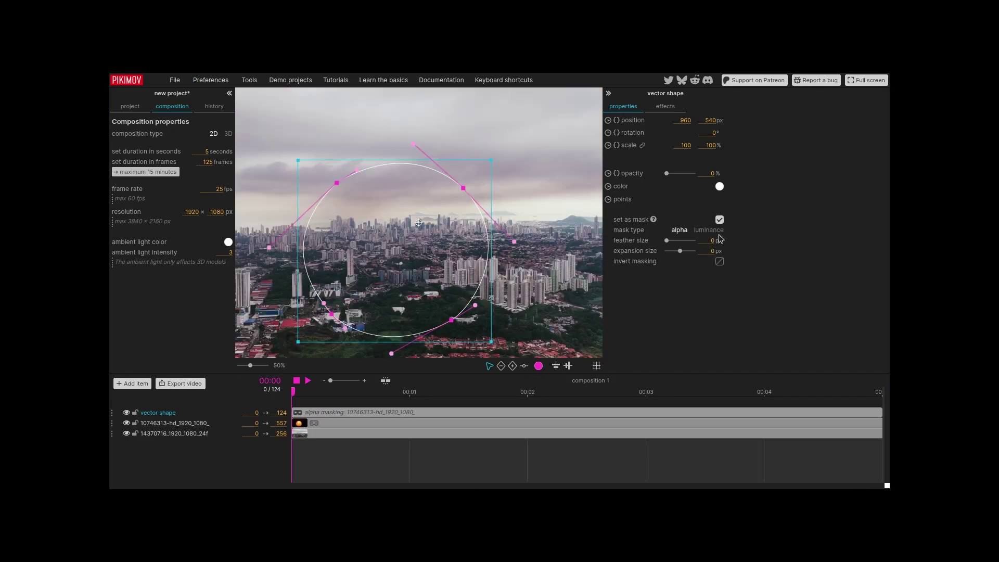
left_click(720, 220)
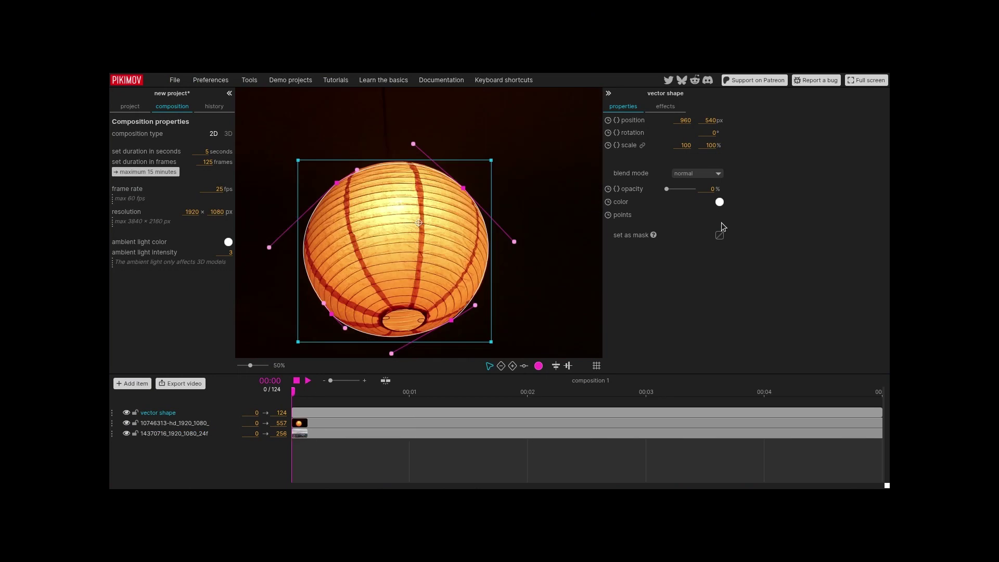
left_click_drag(671, 190, 703, 194)
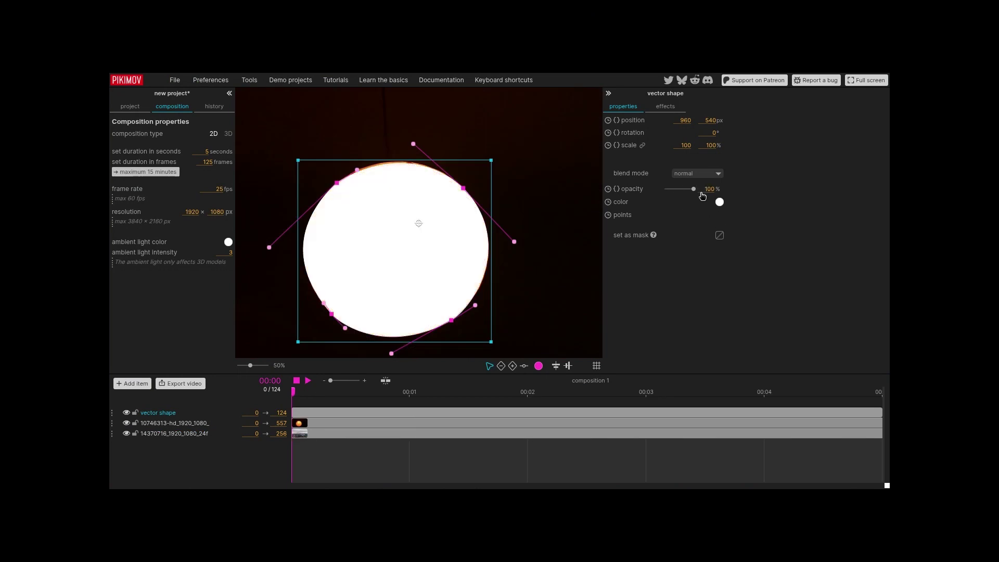
left_click(721, 236)
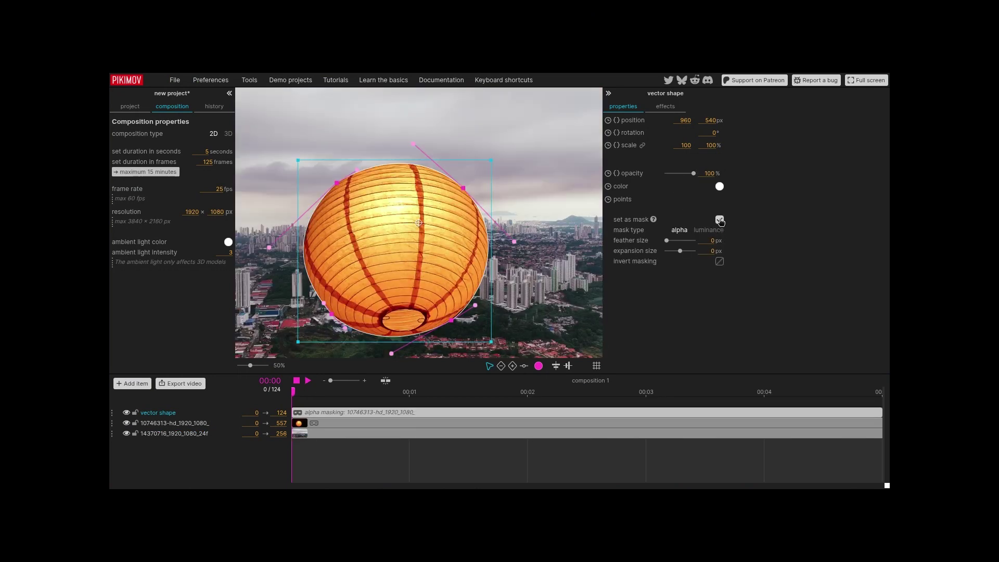
Step: Stop using the vector shape as a mask, set its opacity to 0% and enable animation of its points at the first frame
left_click(720, 220)
left_click_drag(693, 190, 665, 192)
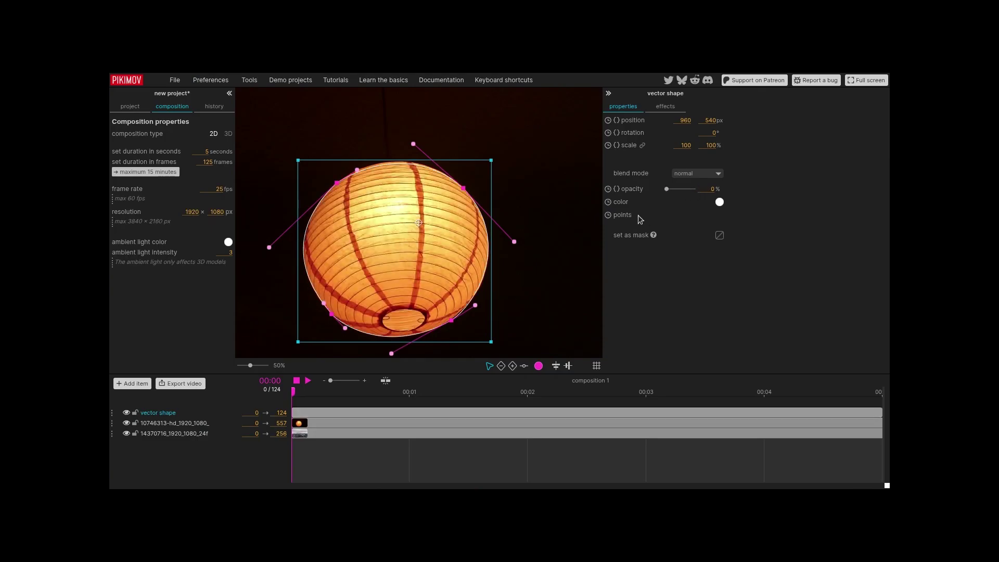
left_click(608, 216)
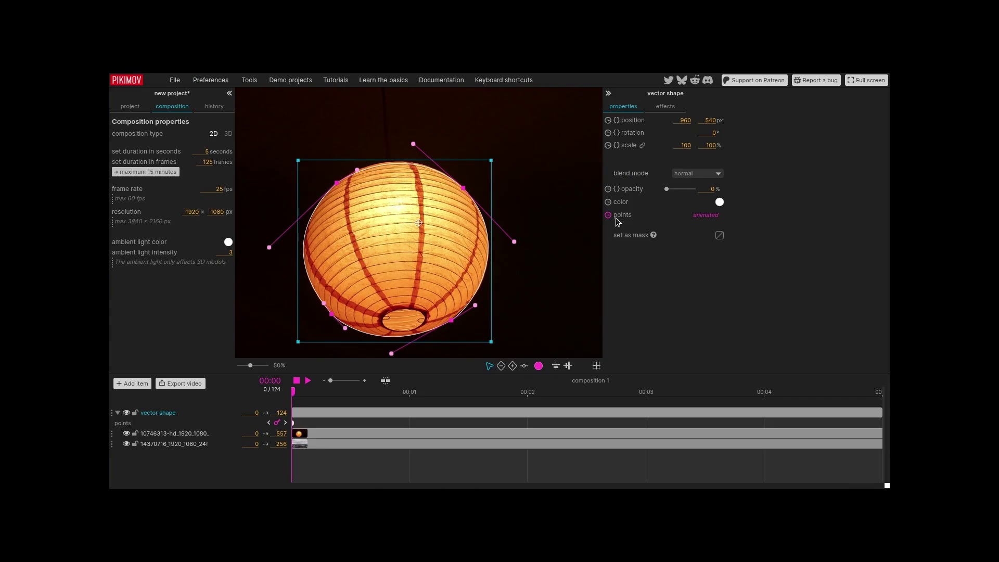
Step: Keyframe the points at frame 14, moving the vector shape's four points and curve handles to fit the shifted lantern
left_click_drag(292, 390, 359, 405)
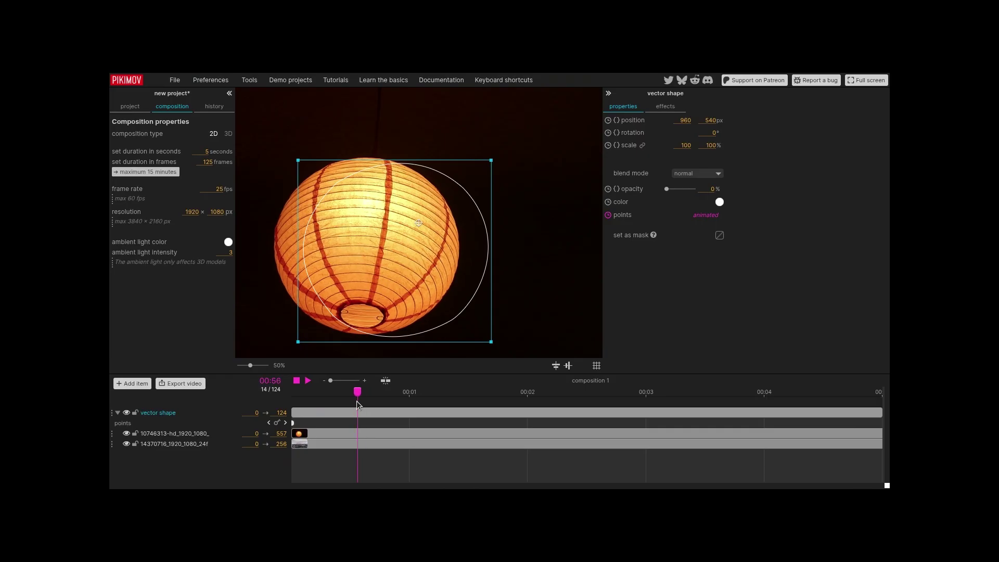
left_click(277, 423)
left_click_drag(452, 320, 408, 325)
left_click_drag(463, 188, 437, 191)
left_click_drag(339, 181, 313, 173)
left_click_drag(332, 315, 305, 312)
left_click_drag(342, 347, 339, 346)
left_click_drag(245, 237, 234, 244)
left_click_drag(387, 147, 393, 143)
left_click_drag(488, 245, 486, 250)
Step: Keyframe the points at about 1.2 seconds, moving all four points to fit the lantern's outline
left_click_drag(416, 400, 434, 404)
left_click(277, 423)
left_click_drag(437, 192, 473, 196)
left_click_drag(408, 325, 433, 331)
left_click_drag(304, 312, 323, 299)
left_click_drag(313, 173, 338, 188)
Step: Keyframe the points at about 1.4 seconds and at frame 49, refitting the path to the lantern
left_click_drag(436, 391, 452, 392)
left_click(277, 423)
left_click_drag(433, 331, 429, 332)
left_click_drag(453, 391, 523, 393)
left_click(277, 423)
left_click_drag(430, 332, 388, 332)
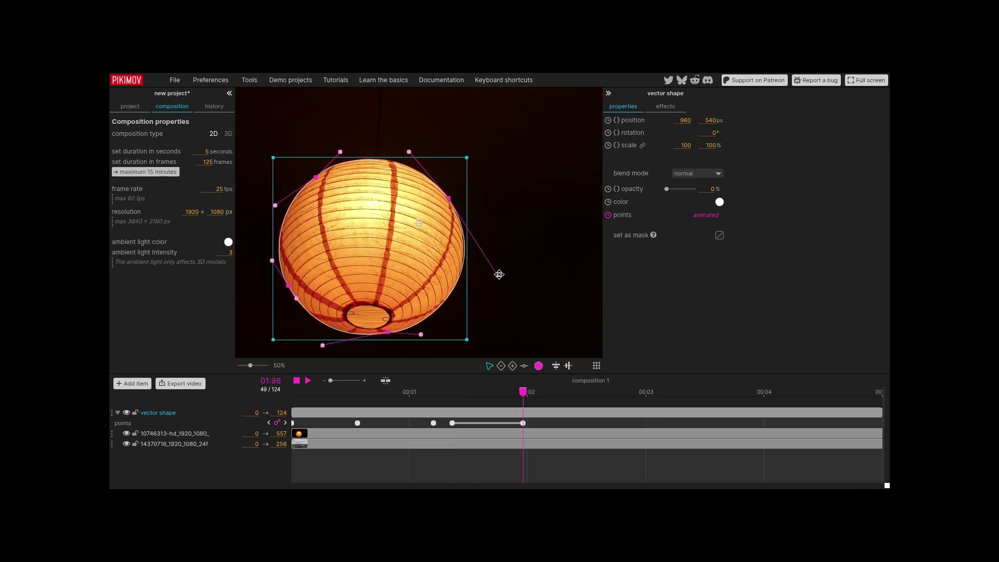
Step: Keyframe the vector shape's points at frames 62 and 71, moving them to follow the lantern's outline
left_click_drag(522, 393, 584, 393)
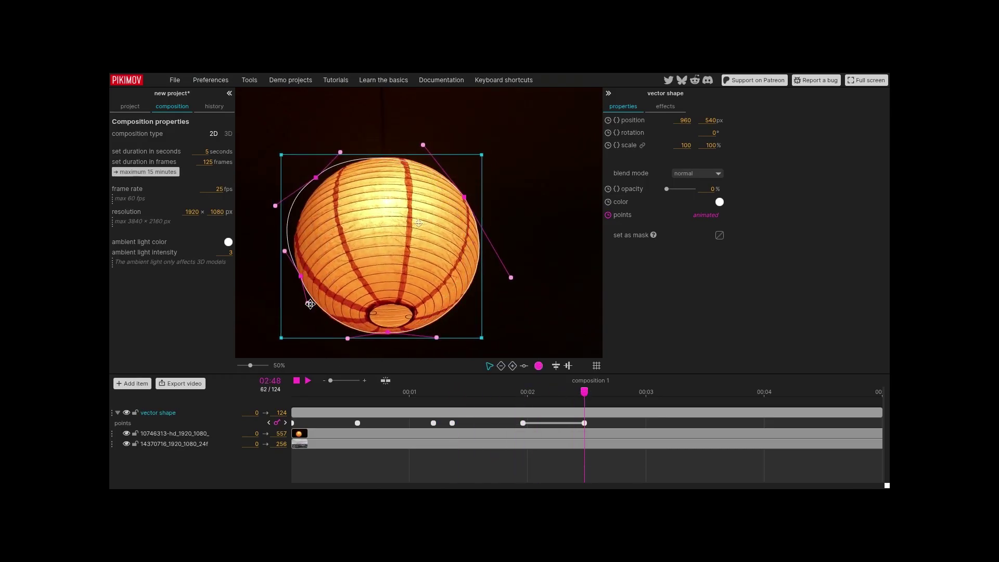
left_click_drag(335, 177, 332, 178)
left_click_drag(585, 392, 627, 392)
left_click(277, 423)
left_click_drag(465, 197, 474, 203)
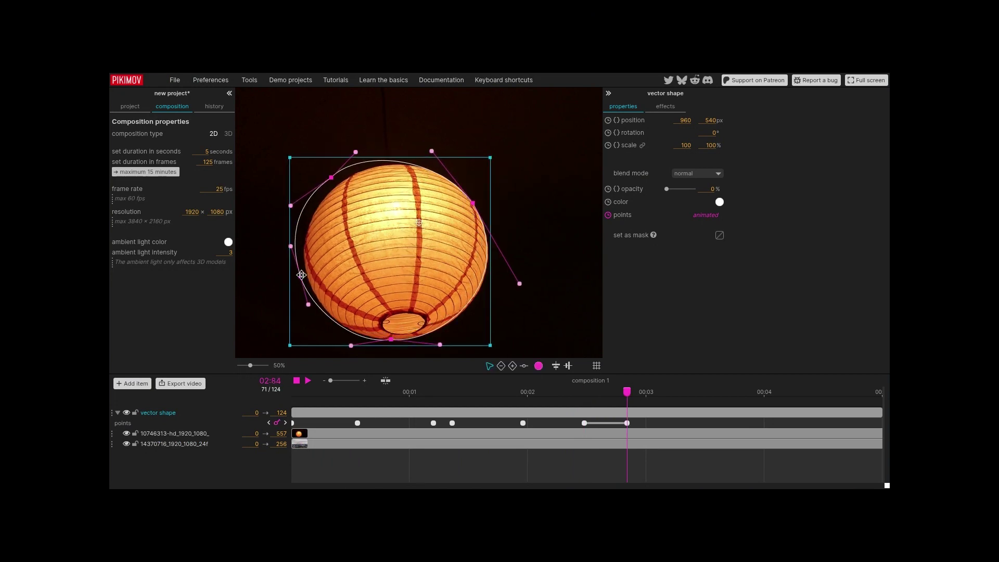
Step: Keyframe the points at frame 86 and at about 3.9 seconds, adjusting the path to the lantern's edge
left_click_drag(627, 391, 699, 391)
left_click_drag(473, 203, 451, 197)
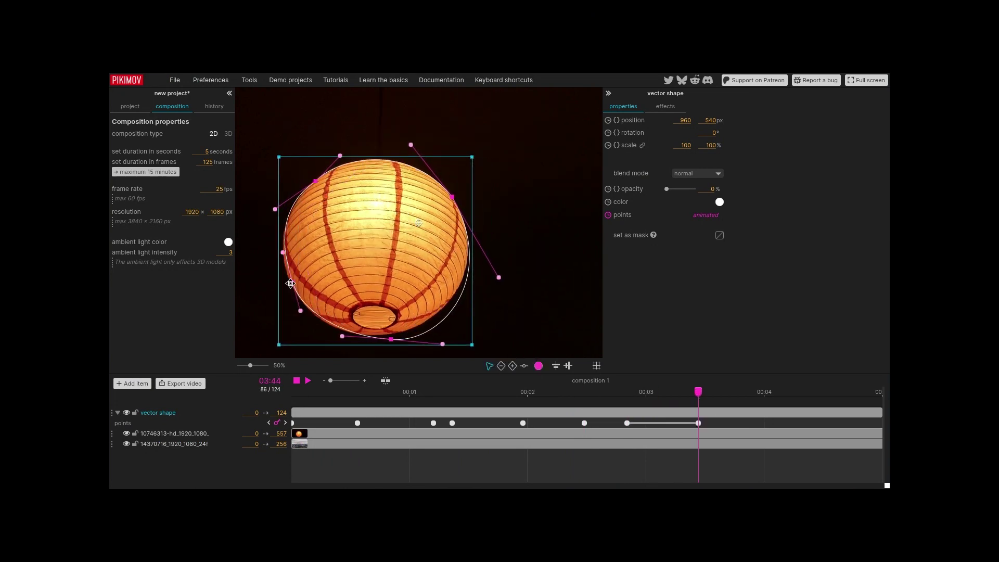
left_click_drag(698, 391, 751, 392)
left_click_drag(452, 197, 452, 195)
Step: Keyframe the points at frame 107, near 4.8 seconds and at frame 124, matching the path to the lantern
left_click_drag(751, 391, 797, 391)
left_click_drag(378, 333, 383, 340)
left_click_drag(455, 189, 465, 194)
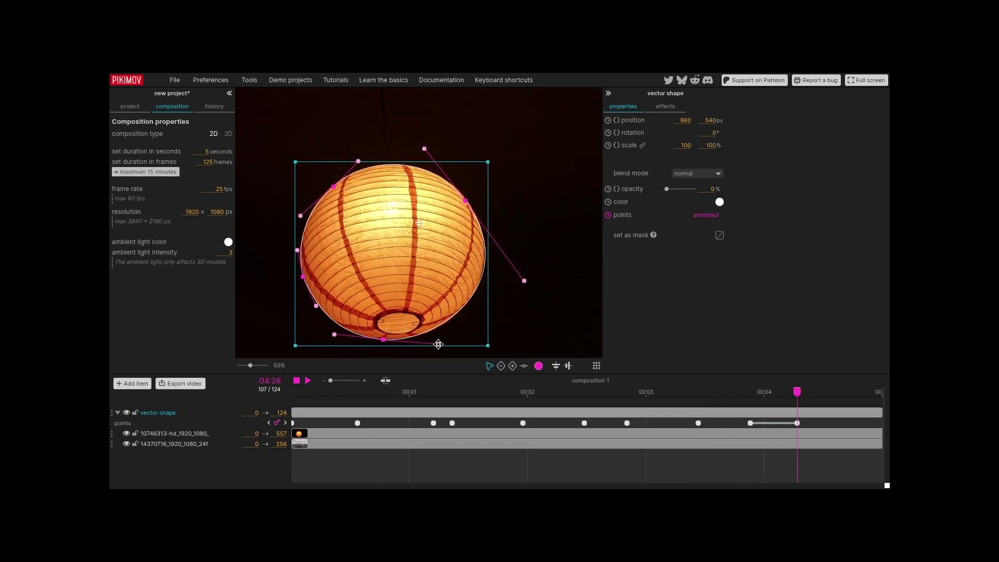
left_click_drag(432, 346, 435, 348)
left_click_drag(797, 391, 882, 395)
left_click_drag(383, 338, 375, 335)
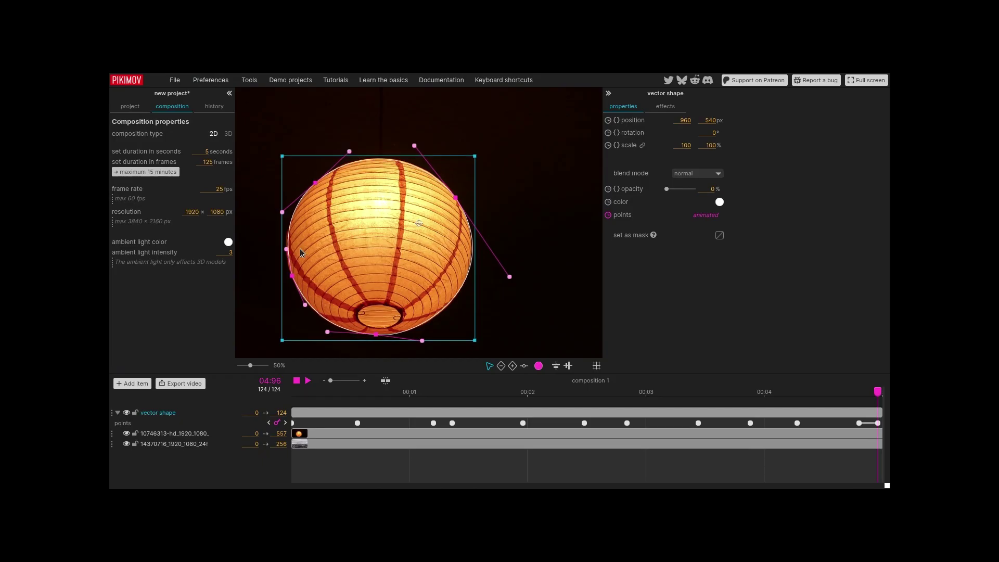
Step: Scrub and play the composition to check how well the animated path follows the lantern
left_click_drag(878, 393, 556, 394)
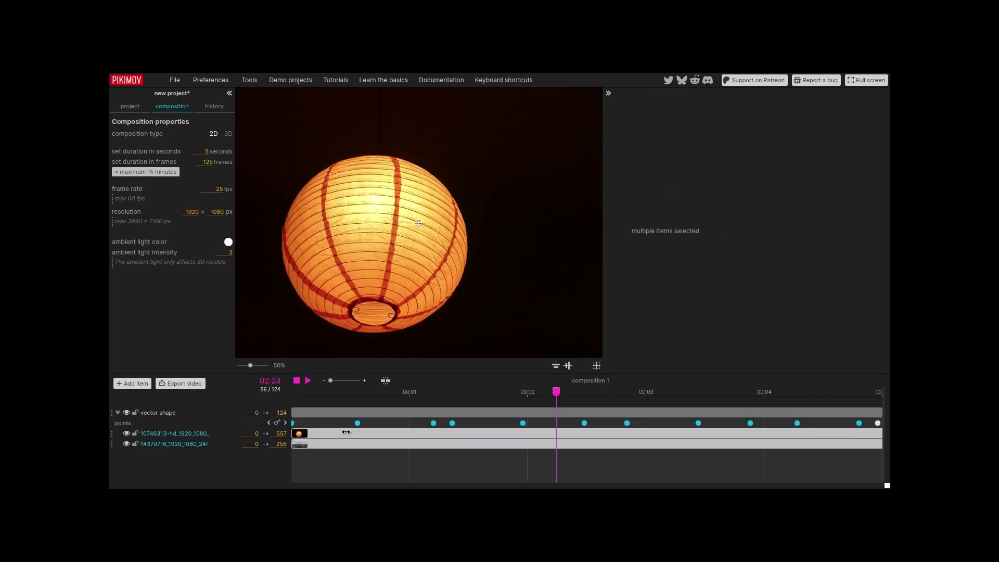
left_click(296, 381)
left_click(308, 381)
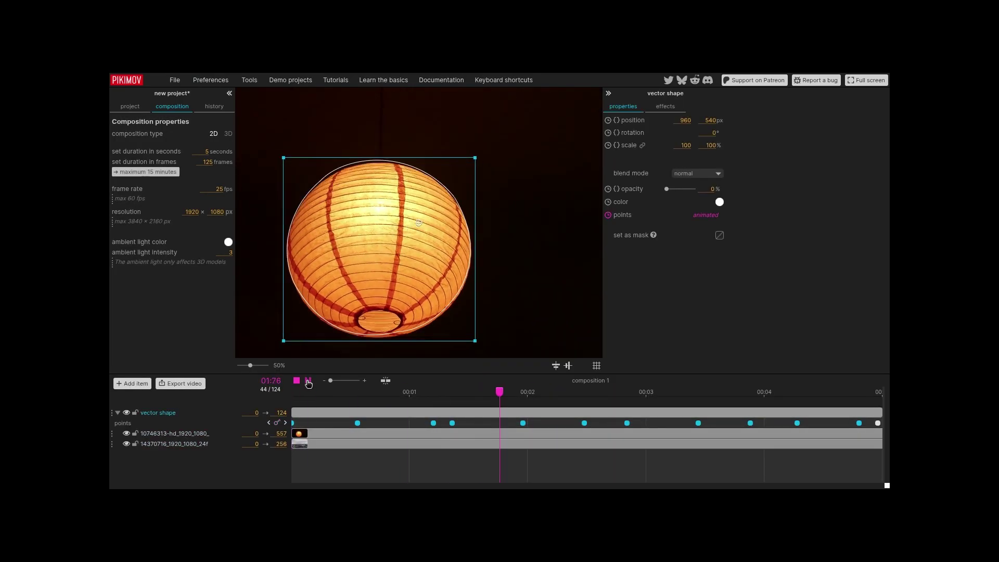
left_click(294, 393)
Step: Add in-between points keyframes at frames 7, 21 and 25, correcting the points and curve handles around the lantern
left_click_drag(294, 393, 324, 394)
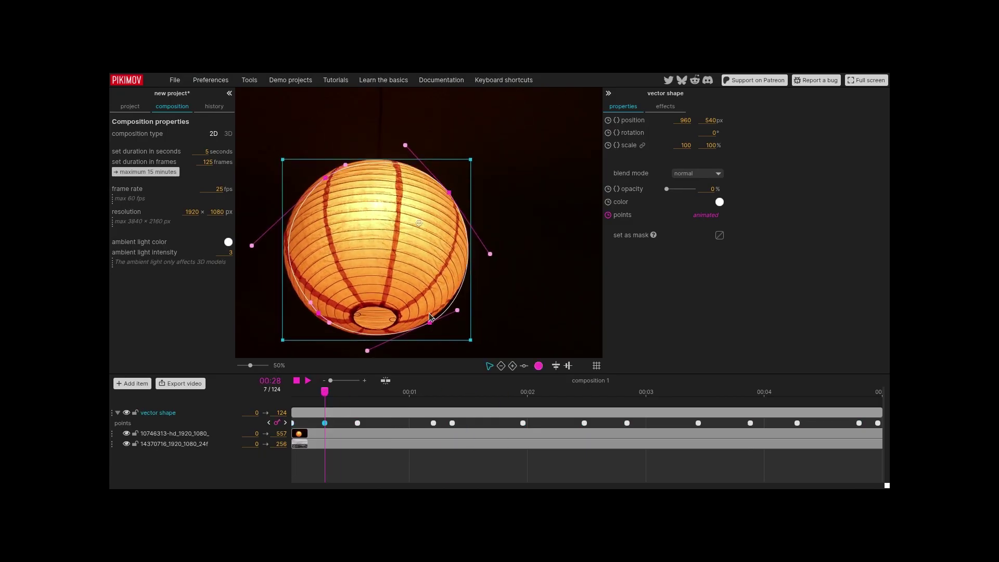
left_click_drag(329, 322, 310, 315)
left_click_drag(368, 351, 359, 352)
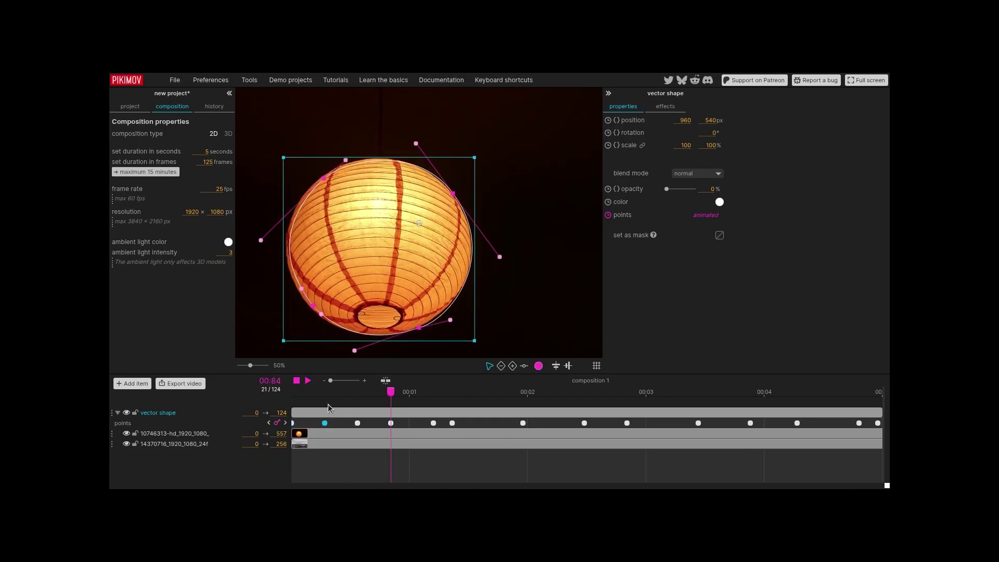
left_click_drag(391, 392, 409, 399)
left_click_drag(508, 258, 509, 258)
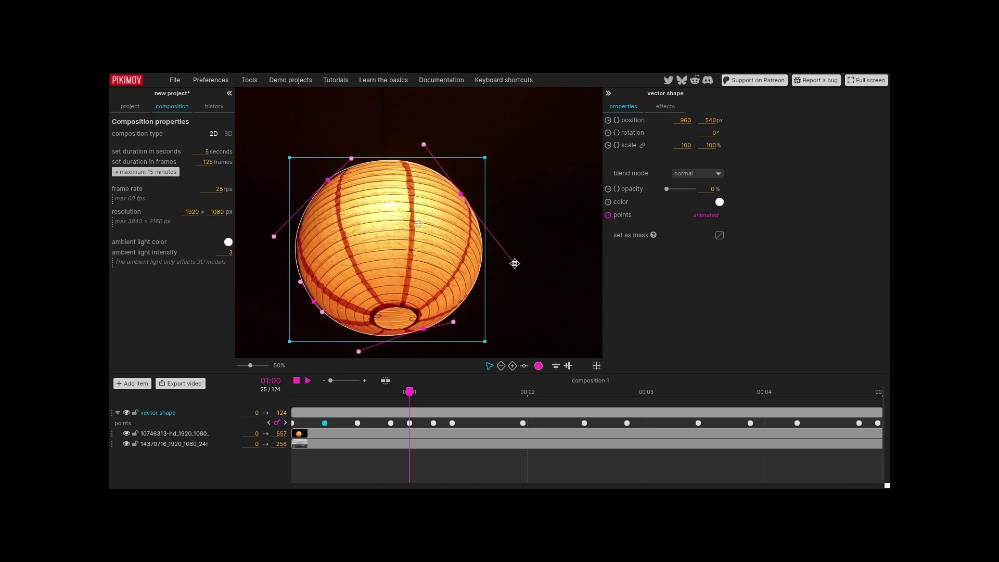
left_click_drag(314, 302, 312, 301)
Step: Add in-between points keyframes at about 1.6 seconds and at frame 56, tightening the path around the lantern
left_click_drag(410, 392, 486, 401)
left_click_drag(407, 338, 409, 335)
left_click_drag(485, 392, 556, 400)
left_click_drag(457, 194, 451, 194)
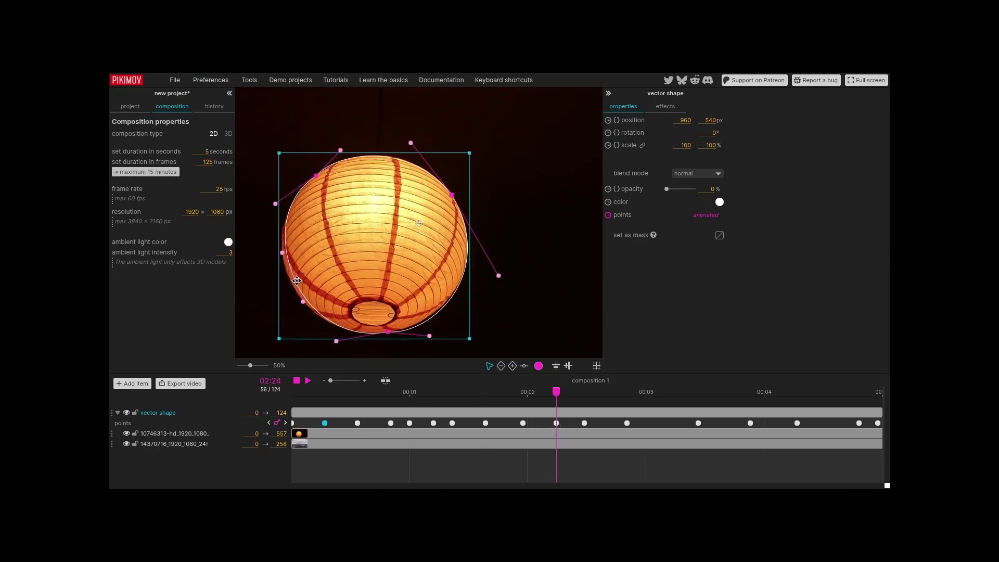
left_click_drag(295, 280, 293, 281)
left_click_drag(337, 341, 335, 341)
Step: Add in-between points keyframes at about 3.2 seconds and at frame 91, refining the path's fit to the lantern
left_click_drag(556, 392, 665, 401)
left_click_drag(463, 198, 462, 198)
left_click_drag(665, 391, 722, 392)
left_click_drag(504, 277, 507, 273)
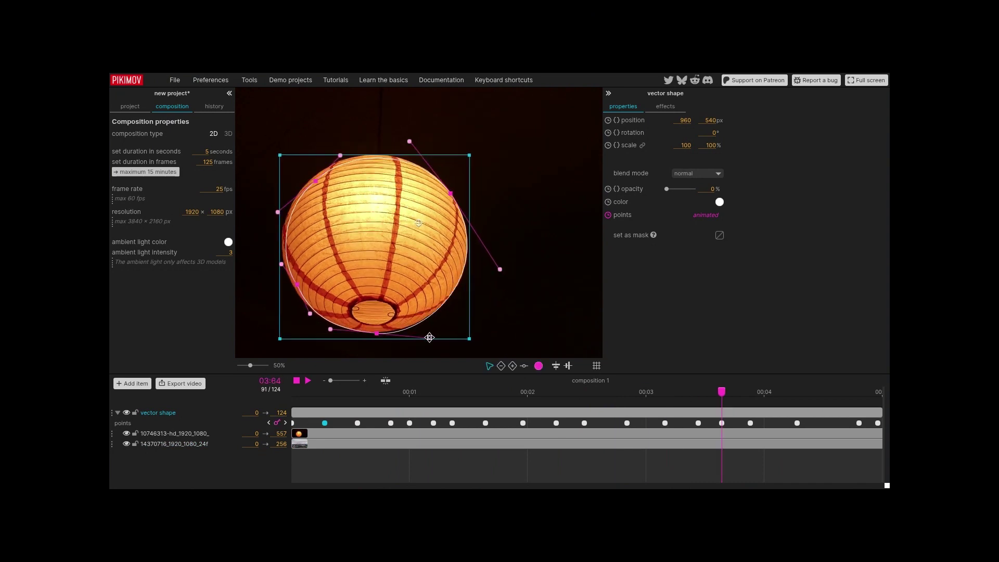
Step: Preview the refined path animation and set the vector shape's opacity to 100% at the first frame
key("space")
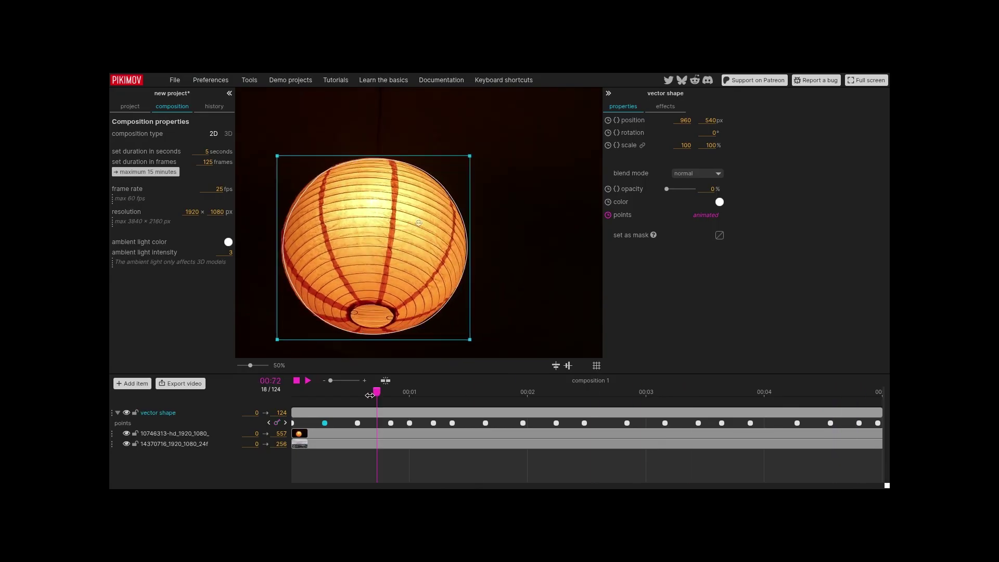
left_click_drag(667, 189, 696, 189)
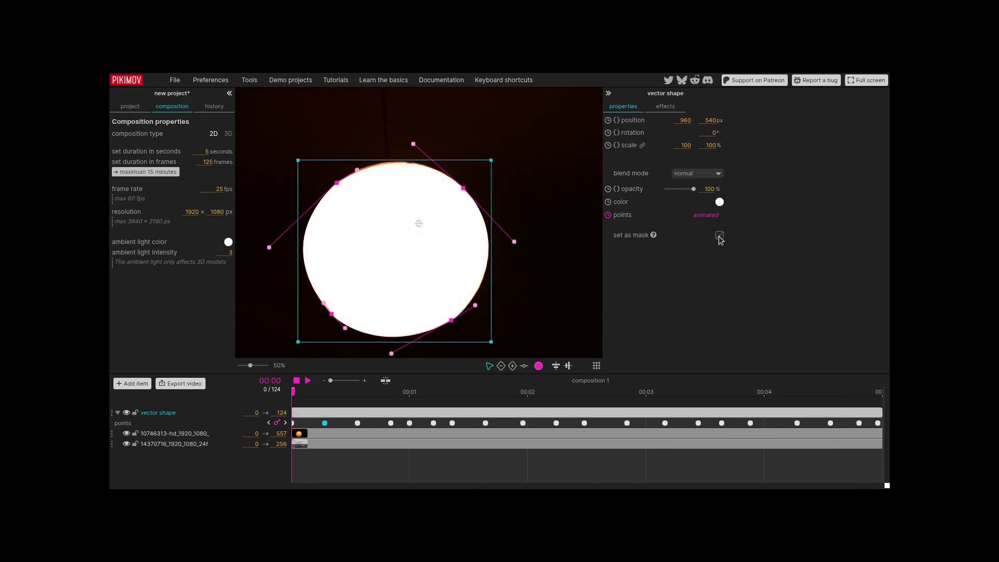